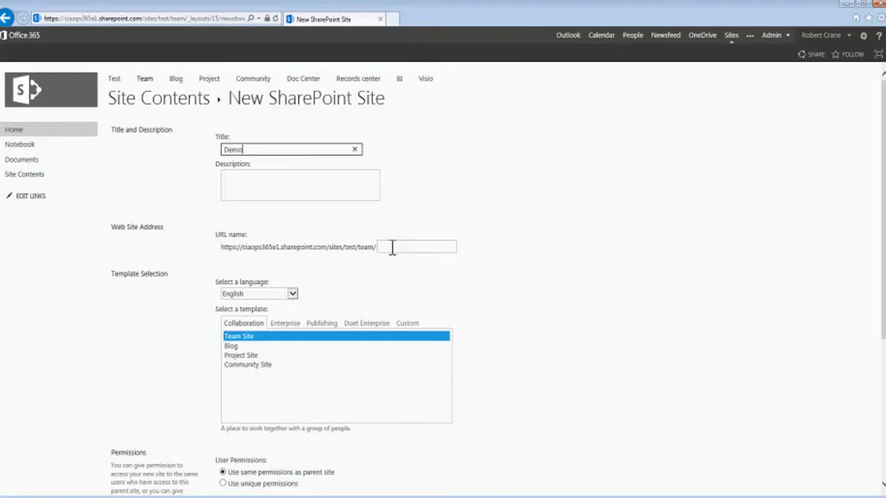
Create the new subsite with the URL name demo and remove the getting-started tiles from its home page.
{"action": "type", "text": "demo"}
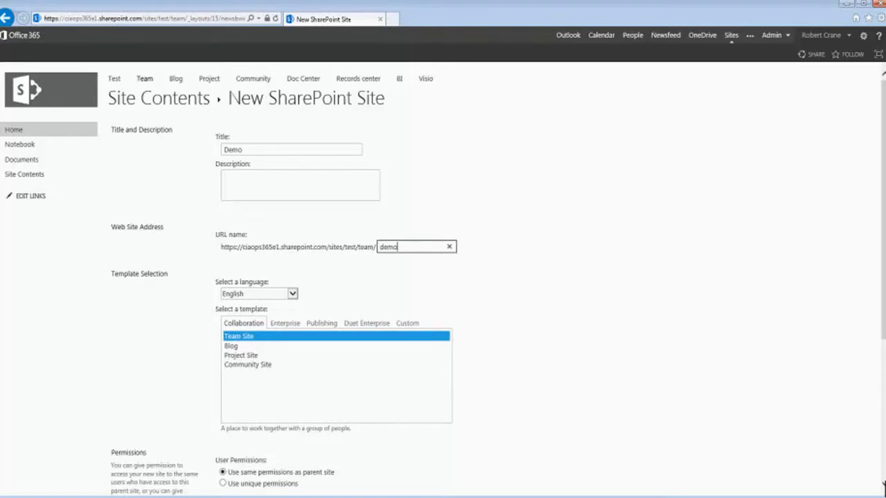
{"action": "scroll", "coordinate": [882, 487], "scroll_direction": "down", "scroll_amount": 3}
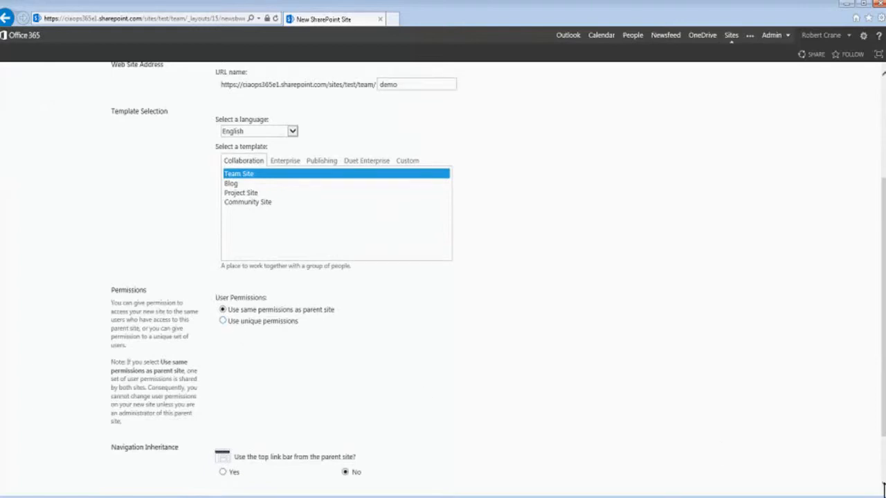
{"action": "scroll", "coordinate": [882, 486], "scroll_direction": "down", "scroll_amount": 2}
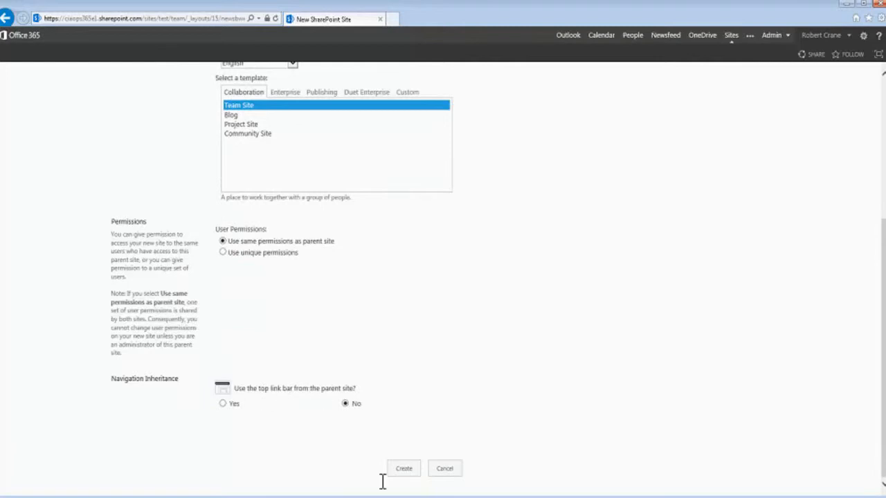
{"action": "left_click", "coordinate": [404, 470]}
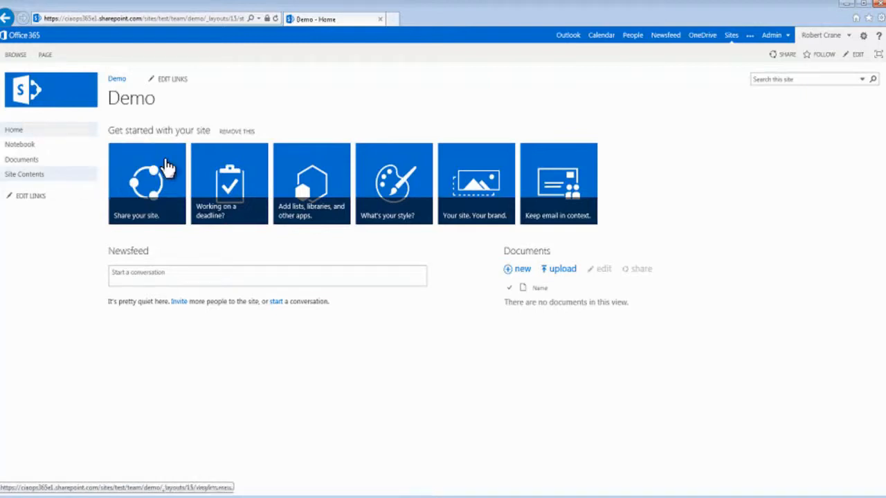
{"action": "left_click", "coordinate": [240, 134]}
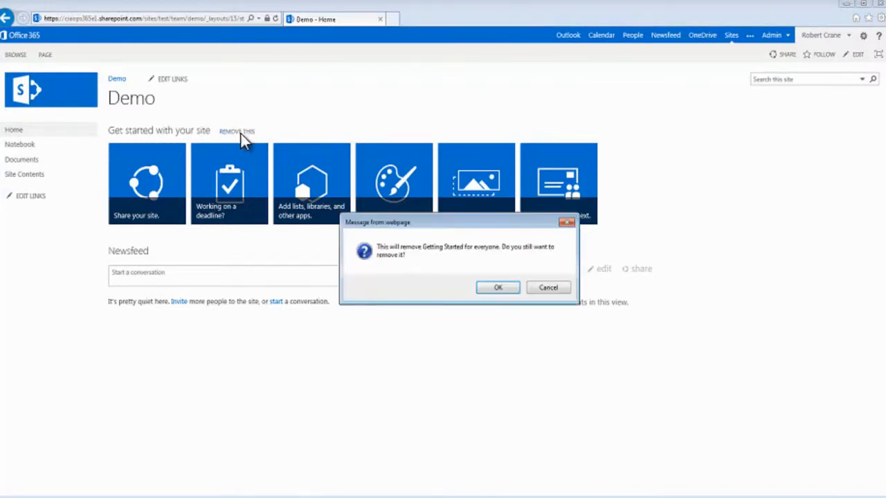
{"action": "left_click", "coordinate": [491, 289]}
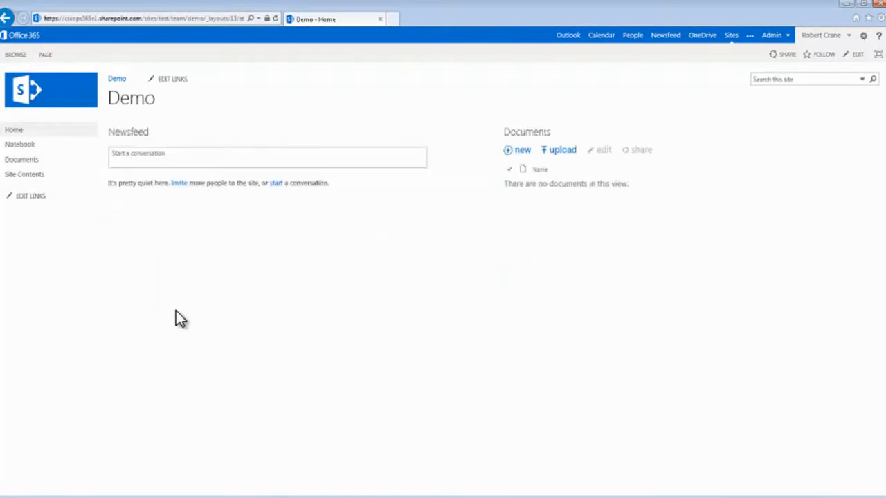
Add a Calendar app named Calendar to the Demo site.
{"action": "left_click", "coordinate": [34, 184]}
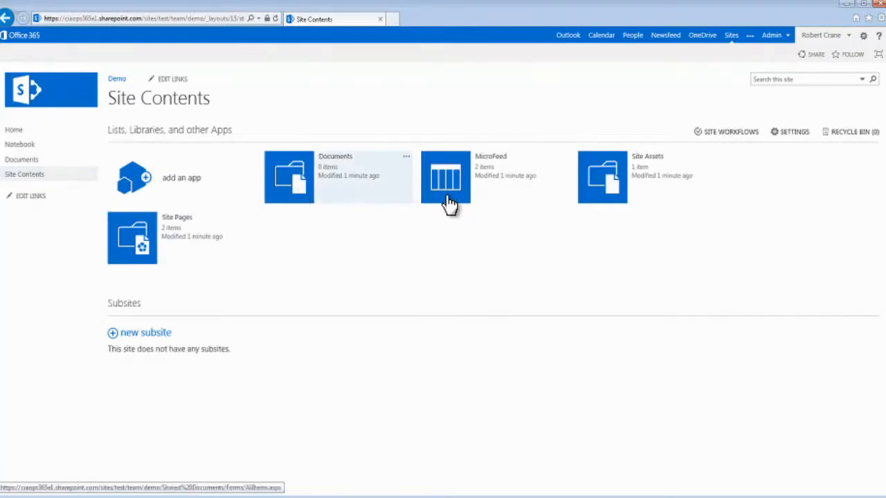
{"action": "left_click", "coordinate": [142, 177]}
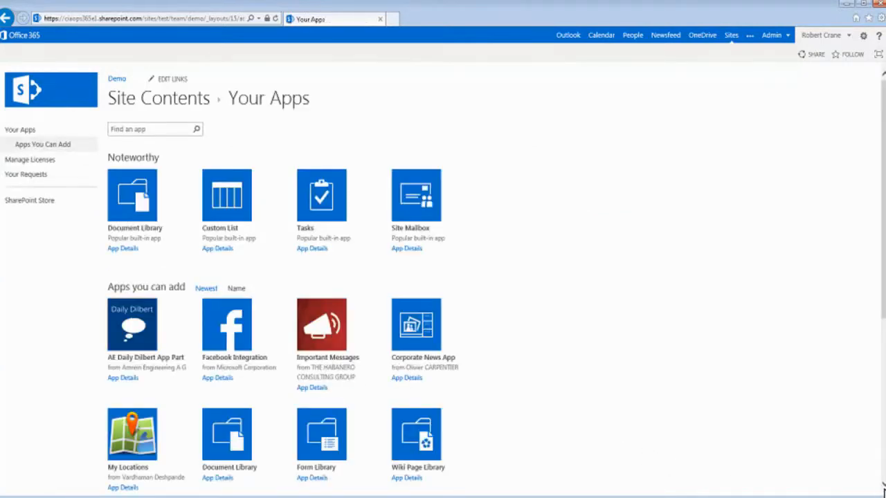
{"action": "left_click", "coordinate": [883, 487]}
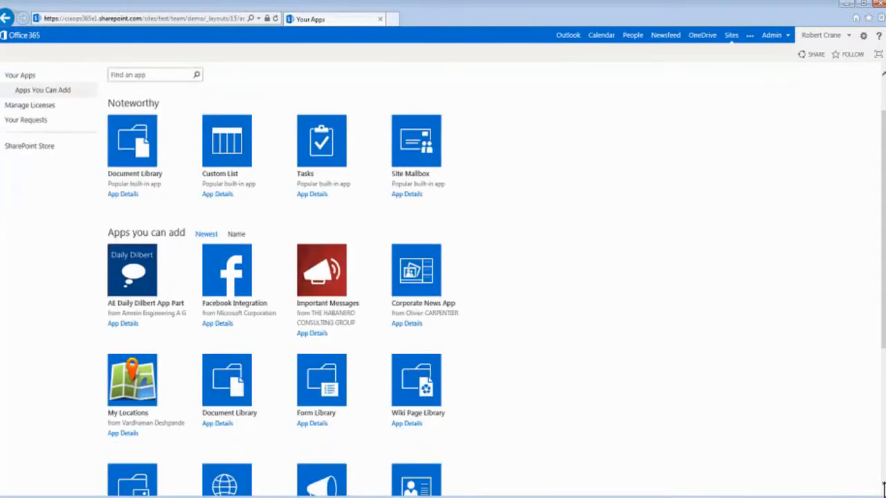
{"action": "left_click", "coordinate": [883, 487]}
{"action": "left_click", "coordinate": [883, 487]}
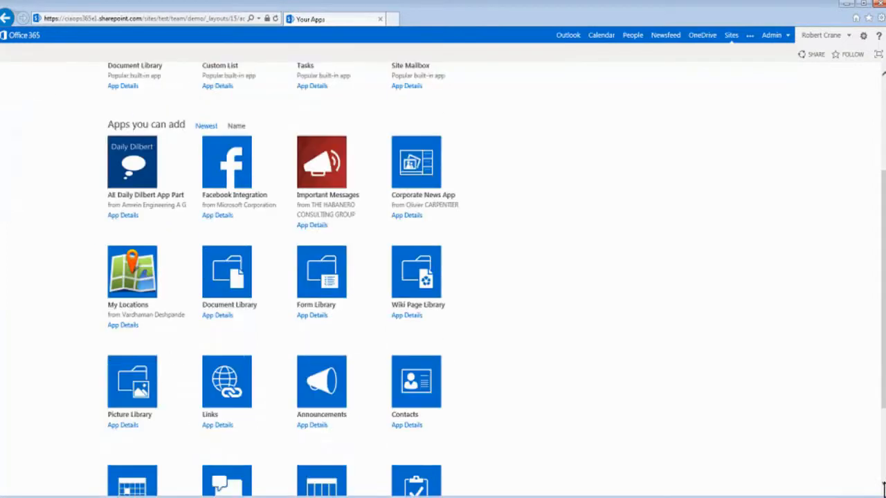
{"action": "left_click", "coordinate": [882, 487]}
{"action": "left_click", "coordinate": [883, 488]}
{"action": "left_click", "coordinate": [883, 487]}
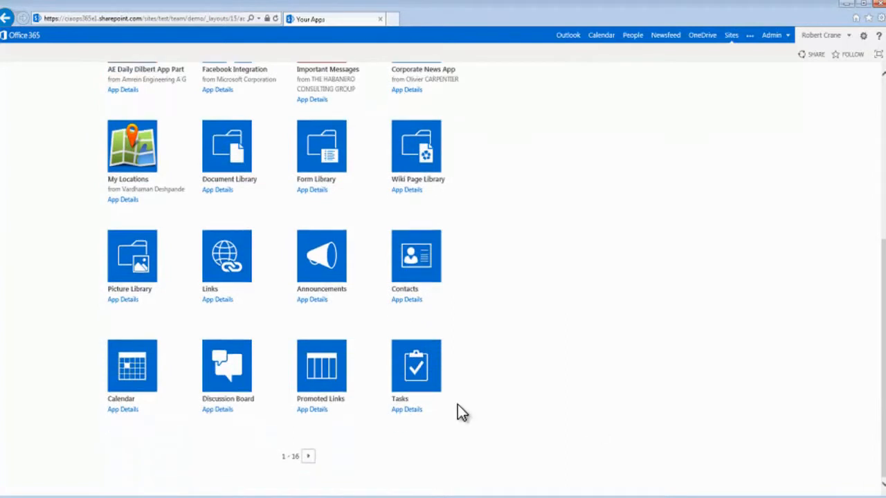
{"action": "left_click", "coordinate": [130, 378]}
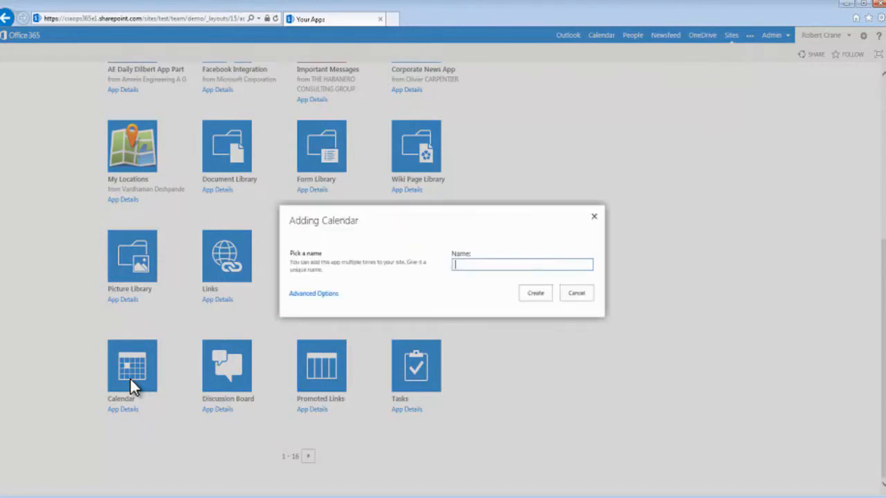
{"action": "type", "text": "Calendar"}
{"action": "left_click", "coordinate": [537, 295]}
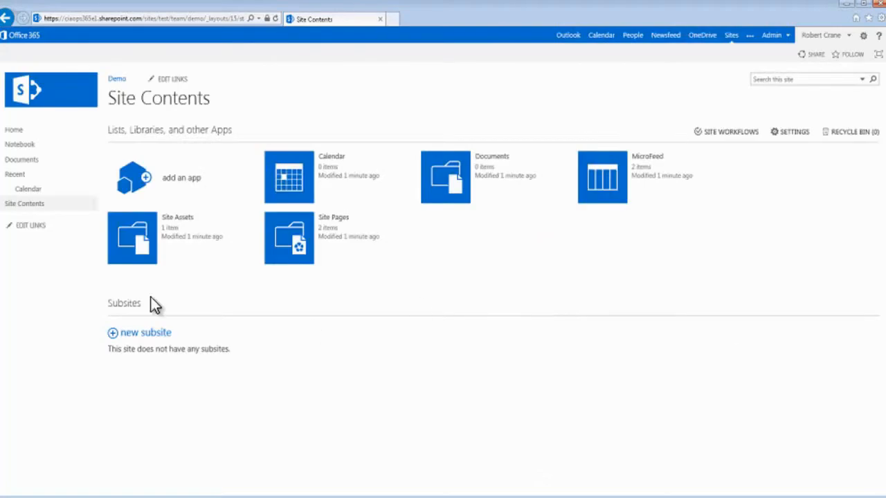
View the new Calendar app and return to the site's home page.
{"action": "left_click", "coordinate": [24, 189]}
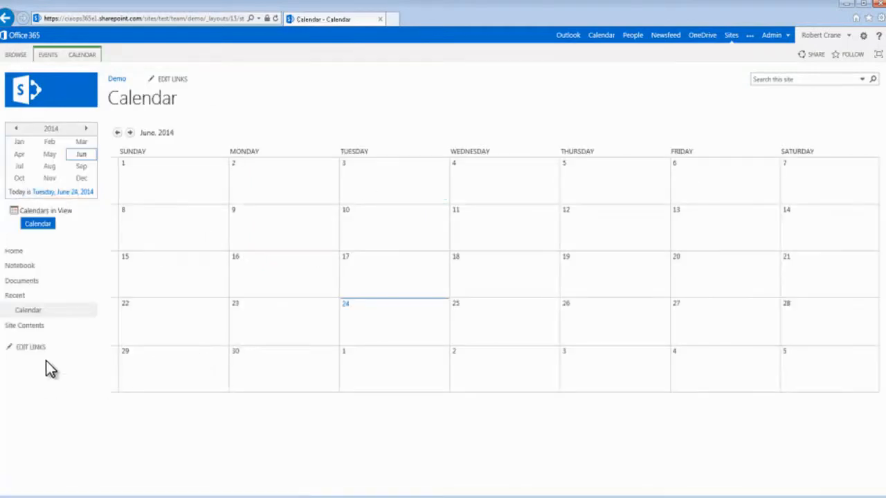
{"action": "left_click", "coordinate": [14, 252]}
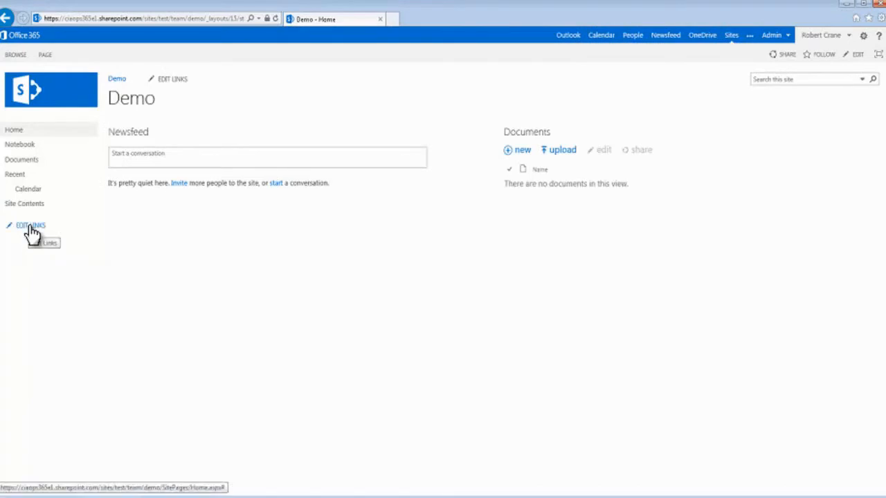
Examine the link editing modes of the side navigation and the top link bar, leaving each without changes.
{"action": "left_click", "coordinate": [30, 229]}
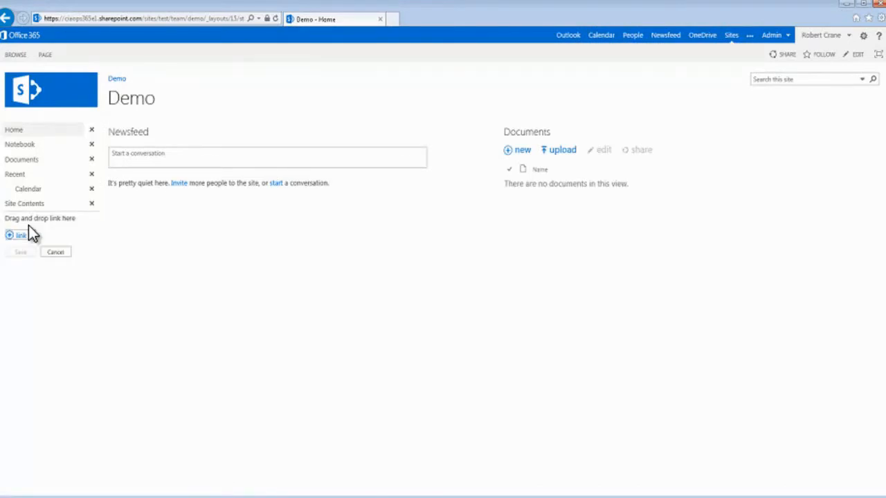
{"action": "left_click", "coordinate": [55, 253]}
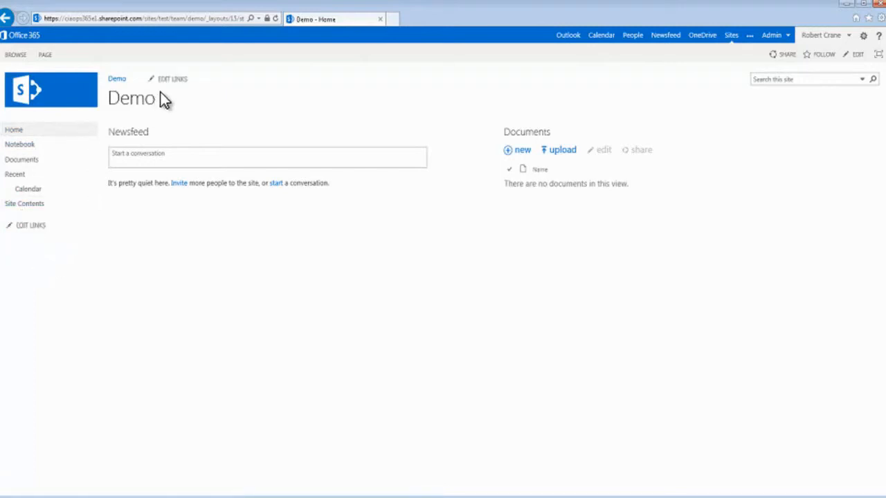
{"action": "left_click", "coordinate": [172, 80]}
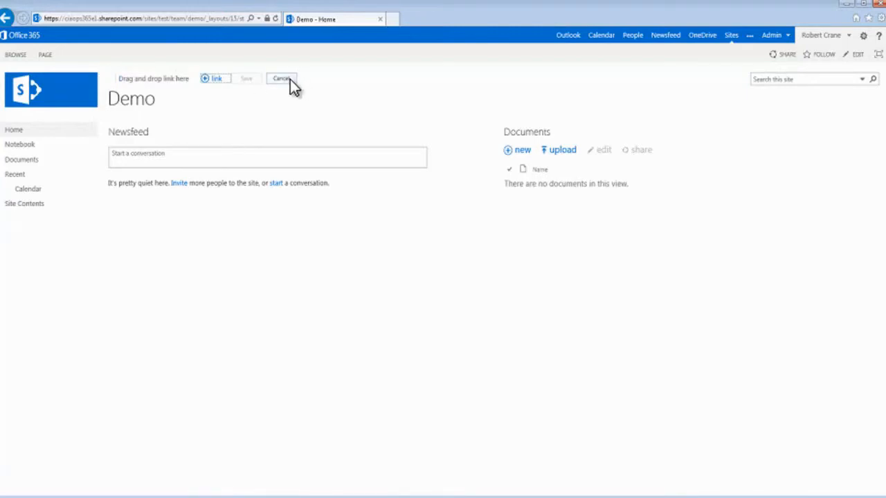
{"action": "left_click", "coordinate": [290, 79]}
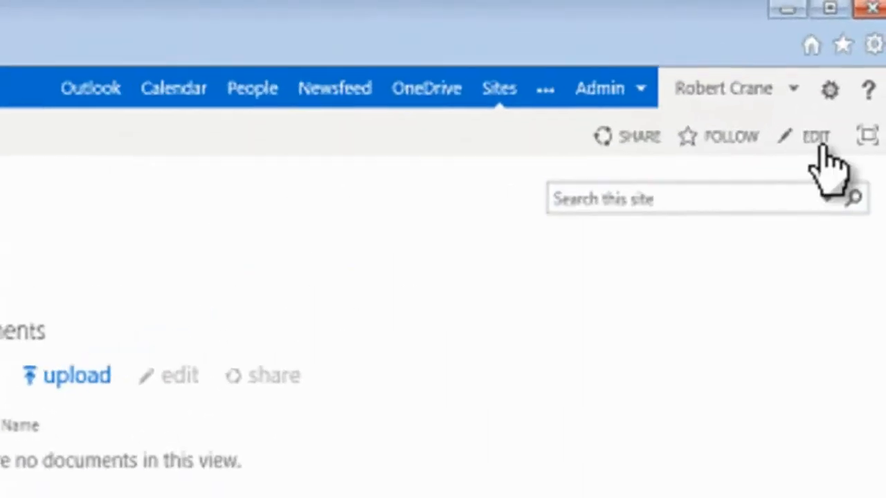
Insert the Calendar web part into the empty area above the newsfeed on the home page and save the page.
{"action": "left_click", "coordinate": [816, 142]}
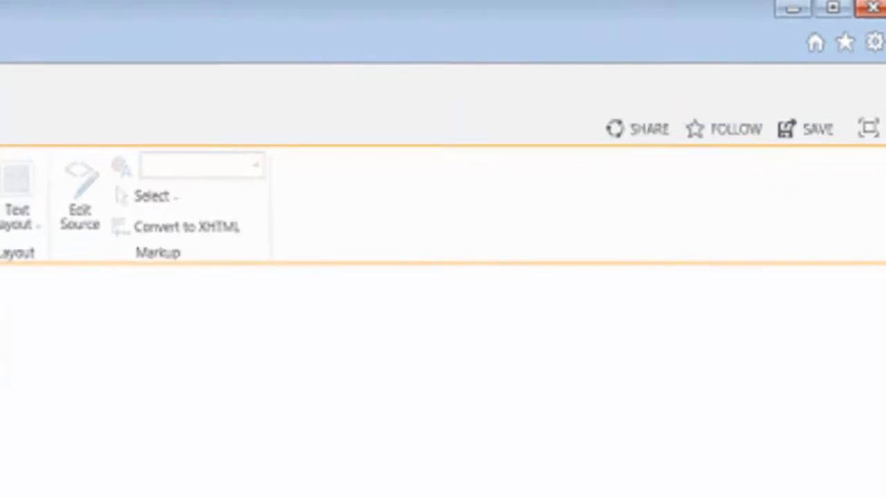
{"action": "left_click", "coordinate": [659, 479]}
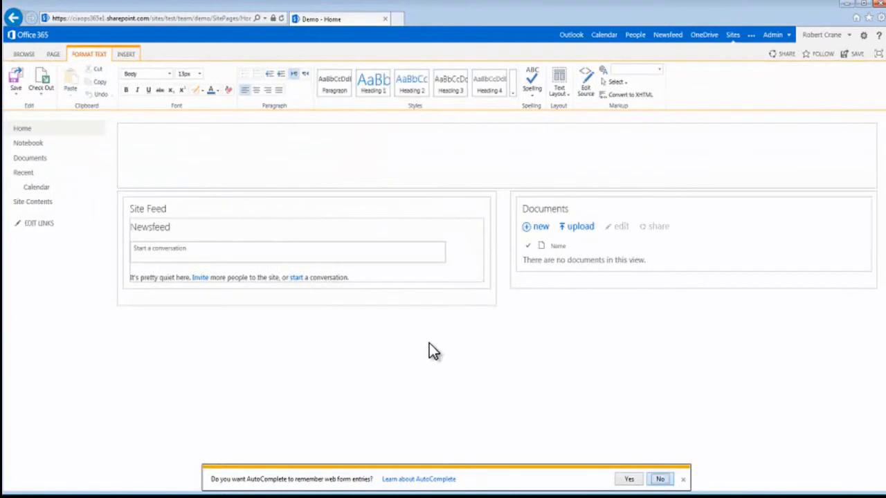
{"action": "left_click", "coordinate": [173, 144]}
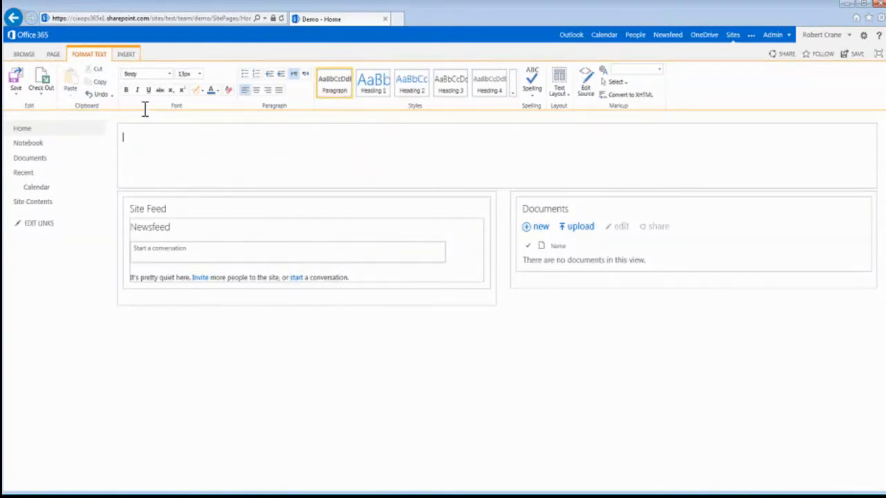
{"action": "left_click", "coordinate": [131, 55]}
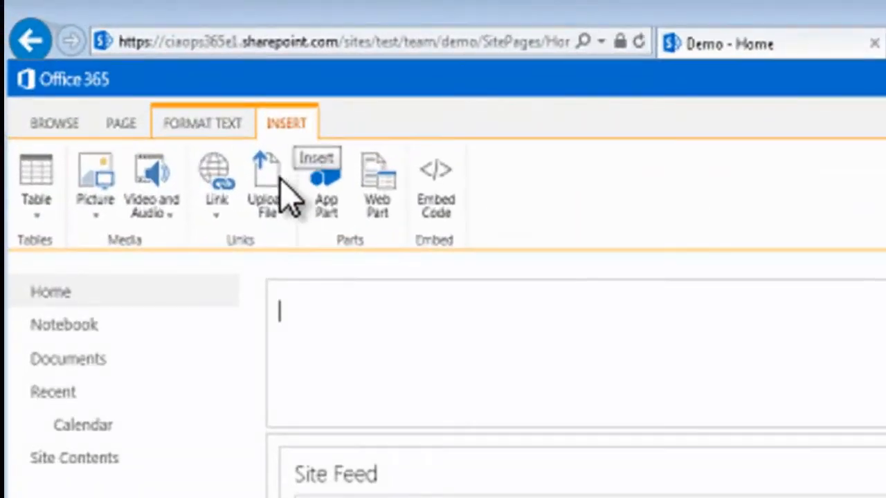
{"action": "left_click", "coordinate": [385, 202]}
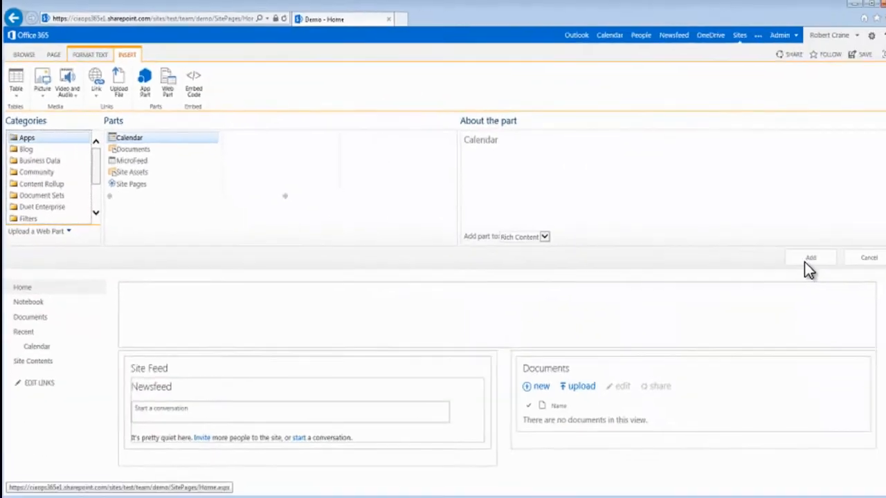
{"action": "left_click", "coordinate": [803, 258]}
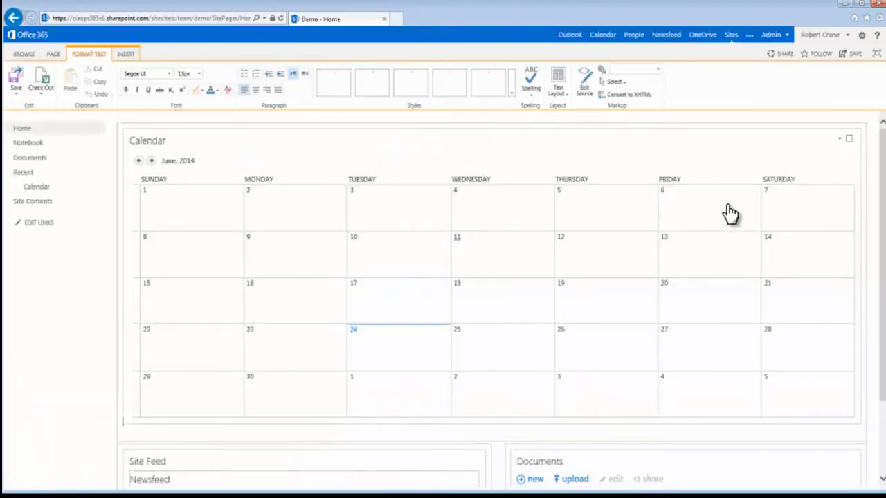
{"action": "left_click", "coordinate": [856, 58]}
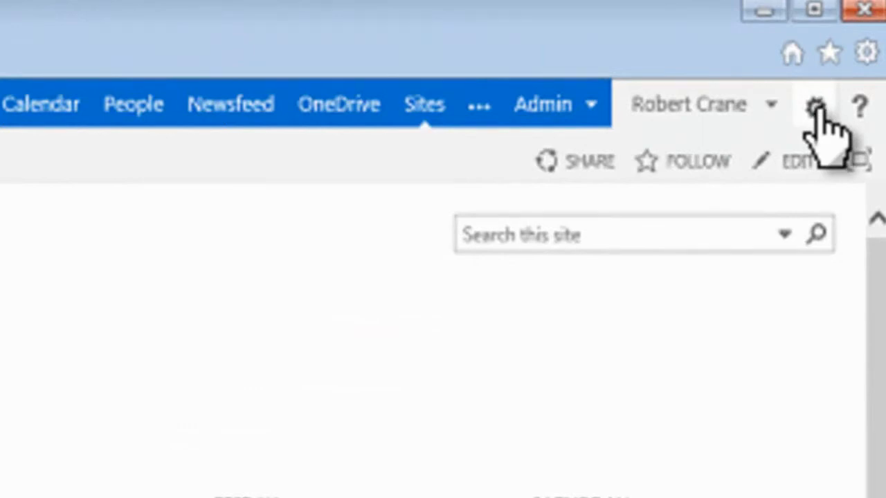
Change the site's look to the Orange theme, preview it and keep it.
{"action": "left_click", "coordinate": [814, 109]}
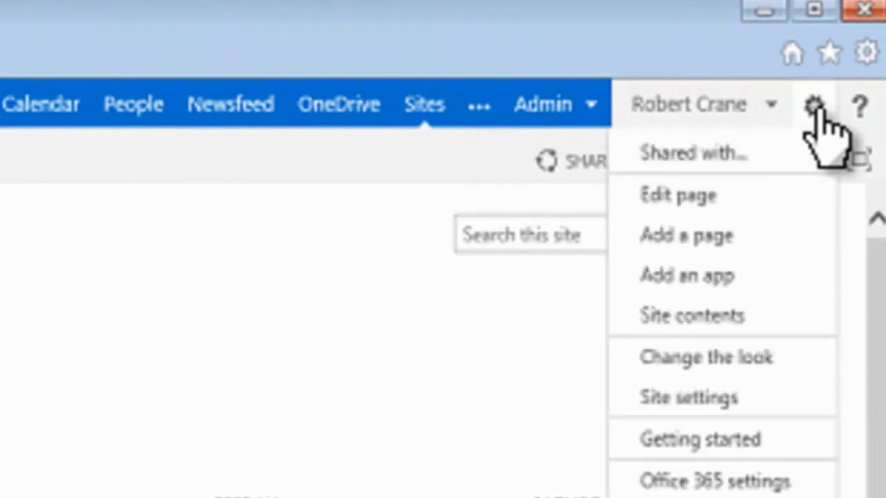
{"action": "left_click", "coordinate": [723, 370]}
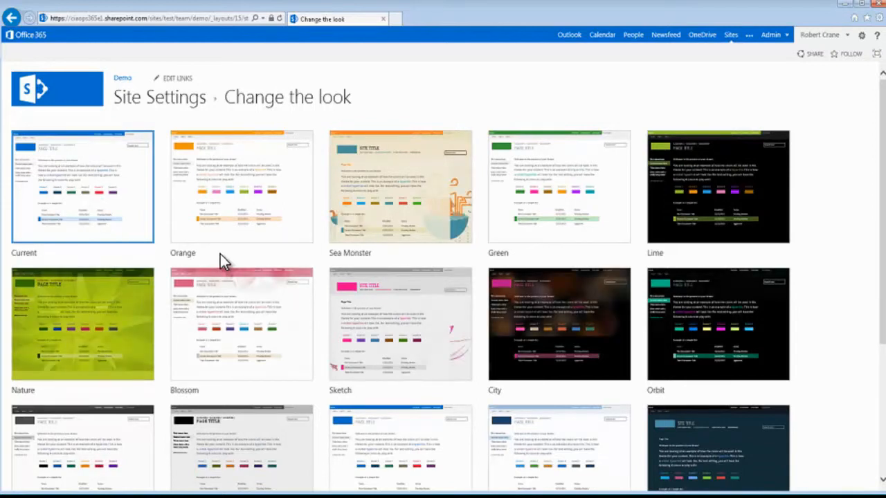
{"action": "left_click", "coordinate": [271, 201]}
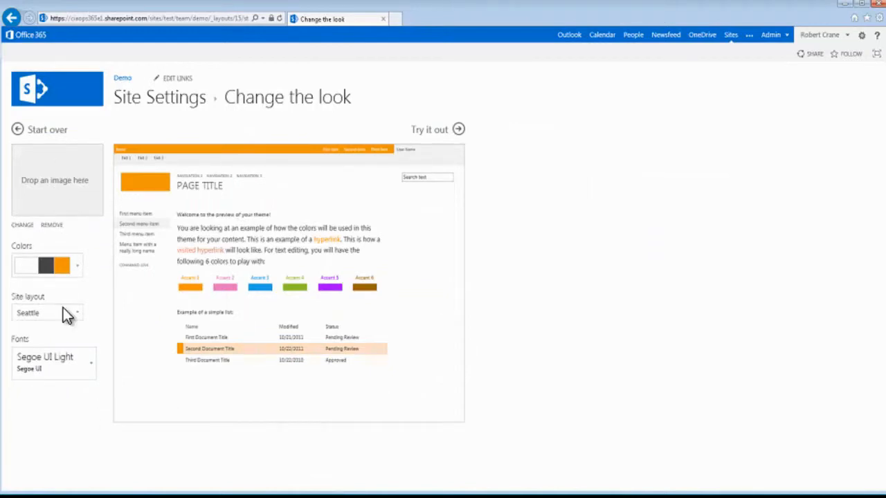
{"action": "left_click", "coordinate": [79, 274]}
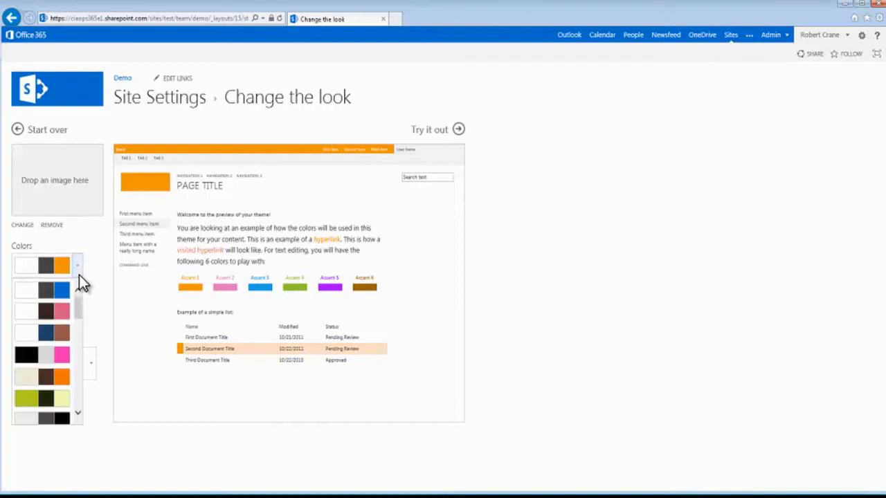
{"action": "left_click", "coordinate": [79, 275]}
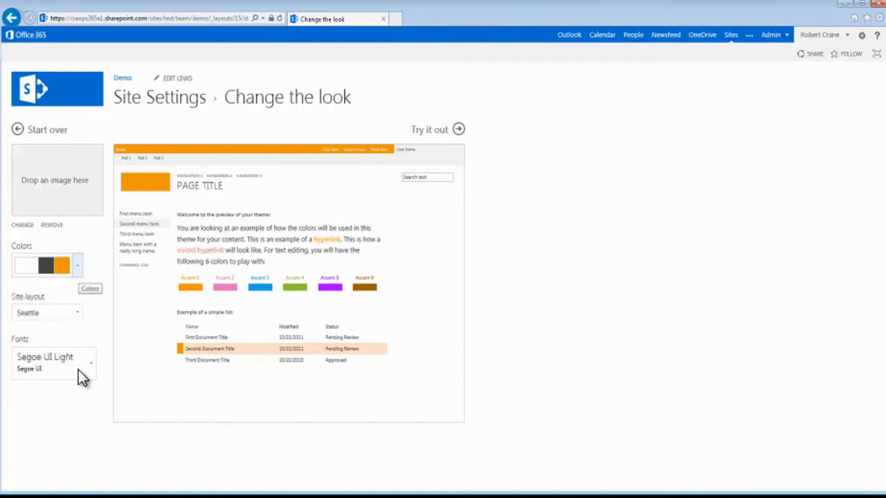
{"action": "left_click", "coordinate": [441, 131]}
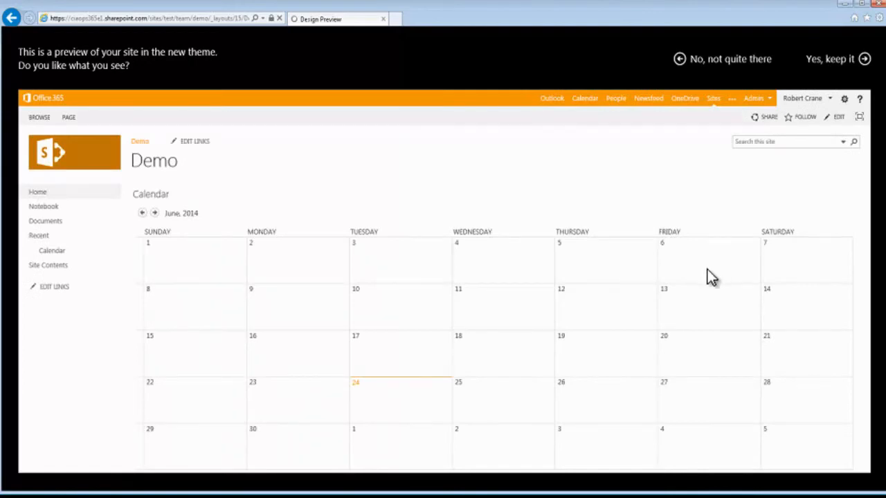
{"action": "left_click", "coordinate": [827, 62]}
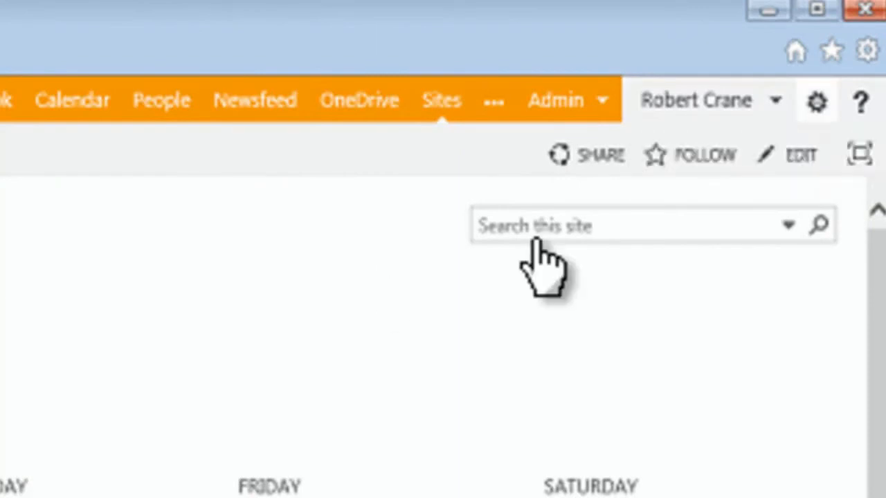
Review the site's title, description and logo settings, accept them unchanged and return to the home page.
{"action": "left_click", "coordinate": [821, 106]}
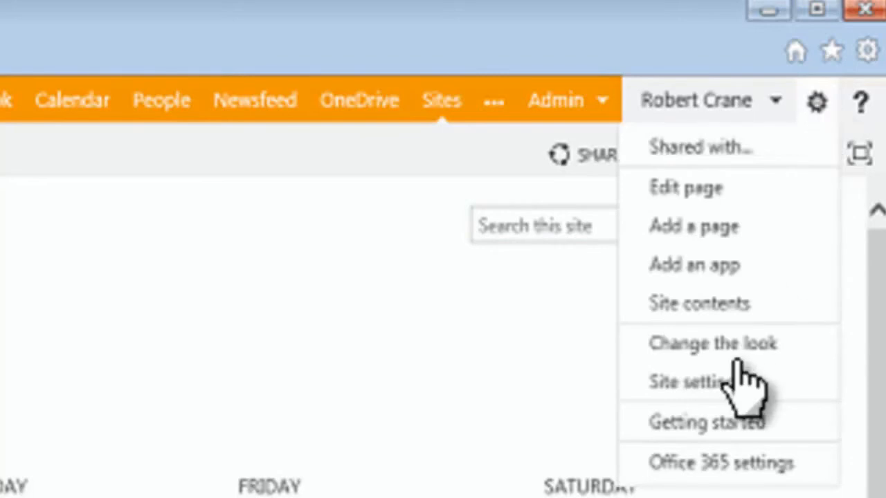
{"action": "left_click", "coordinate": [692, 385]}
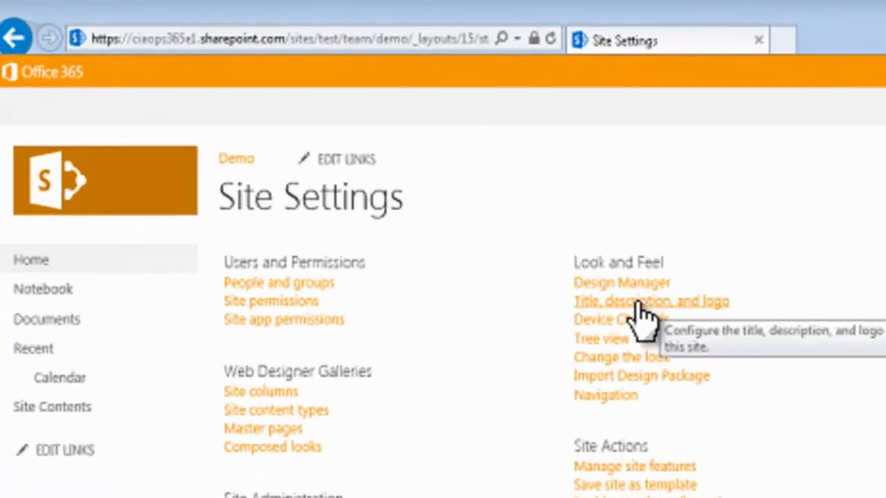
{"action": "left_click", "coordinate": [637, 308]}
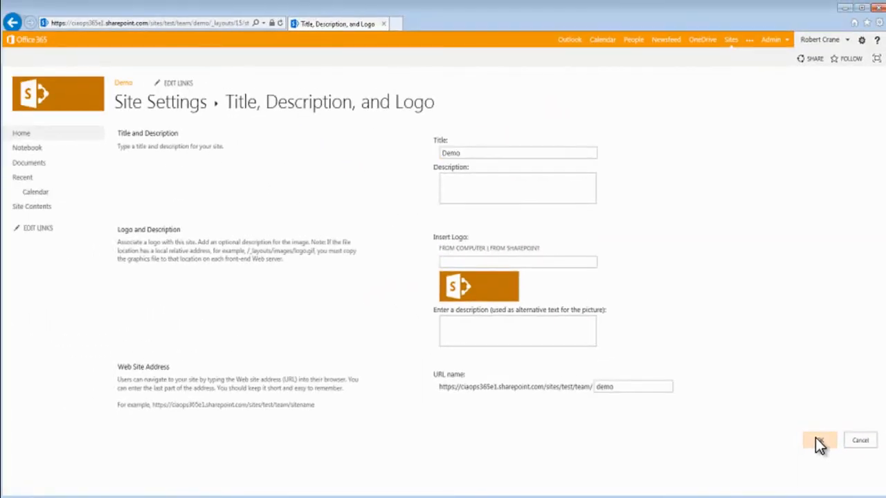
{"action": "left_click", "coordinate": [816, 440]}
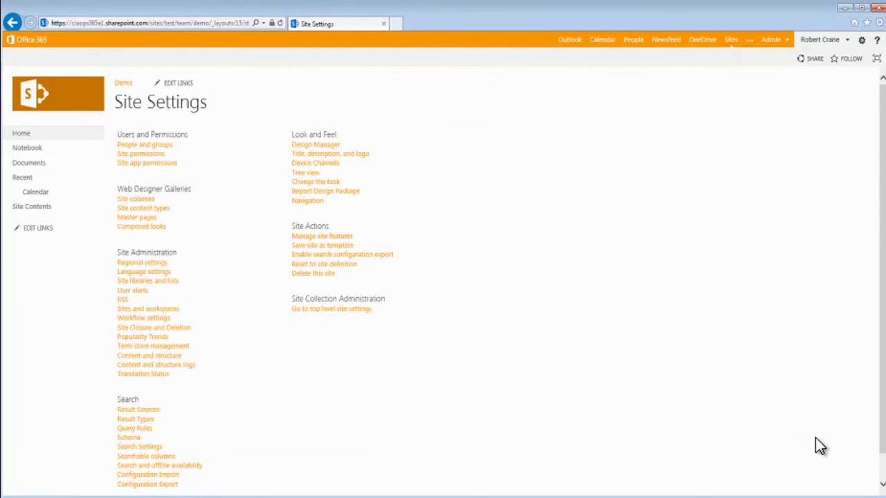
{"action": "left_click", "coordinate": [24, 136]}
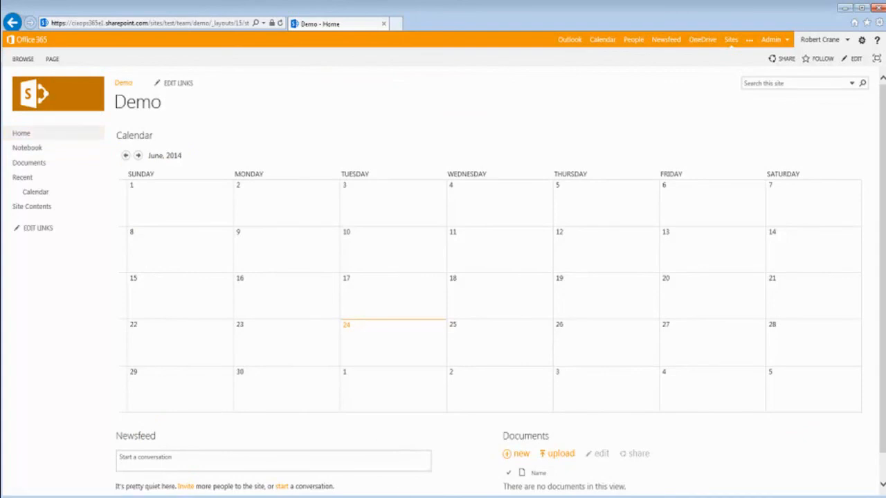